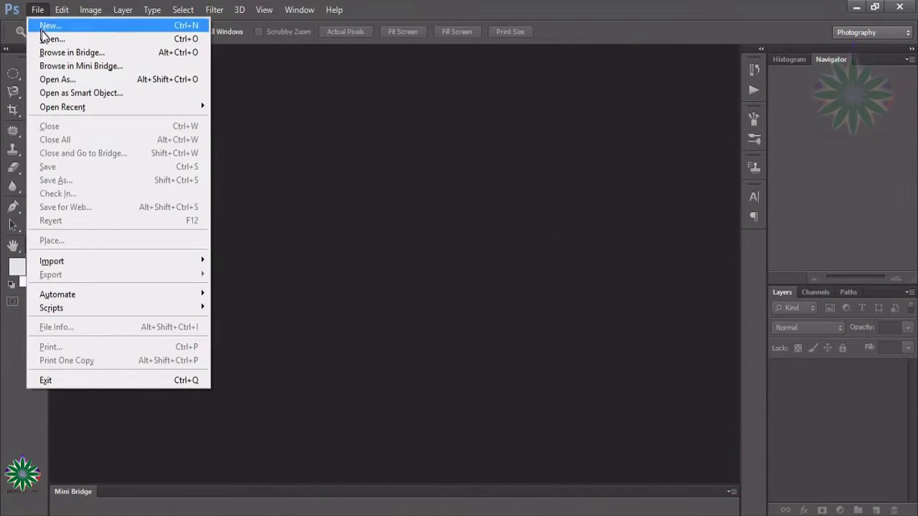
Open the portrait xx.jpg and duplicate its Background layer as Background copy
left_click(52, 39)
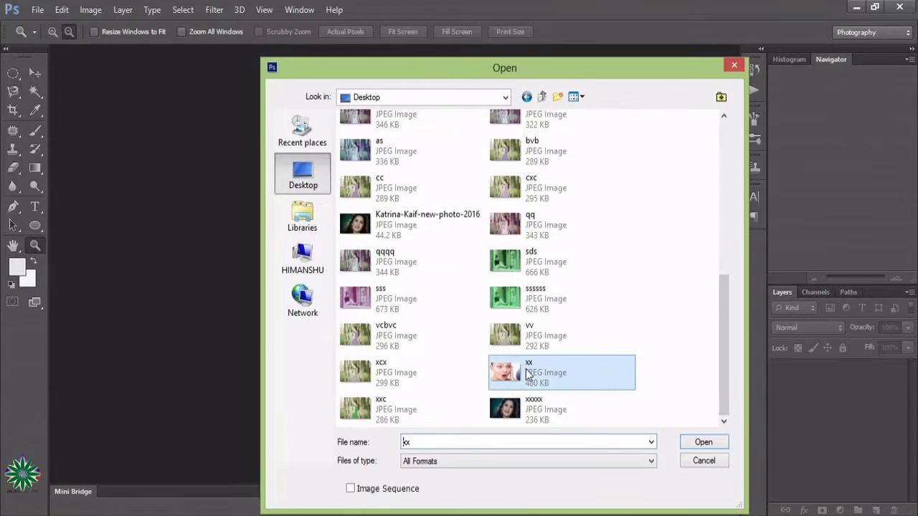
double_click(502, 369)
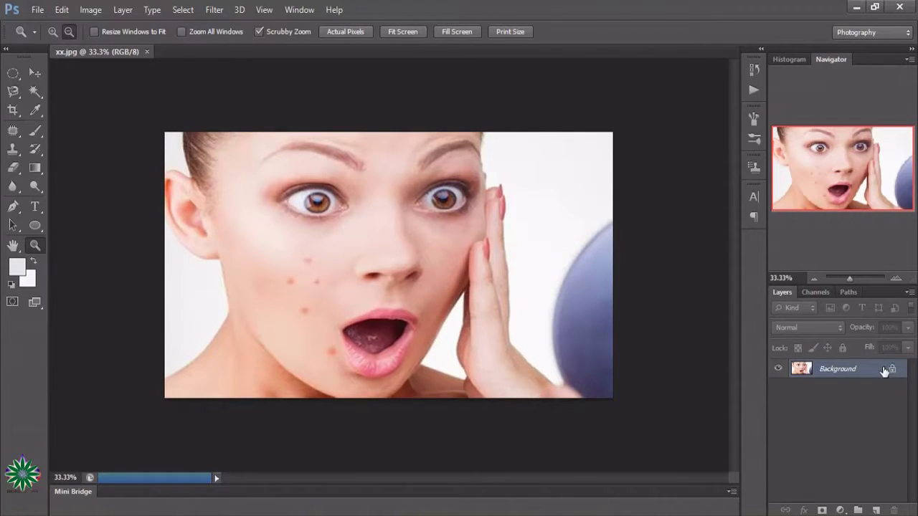
left_click_drag(885, 369, 876, 510)
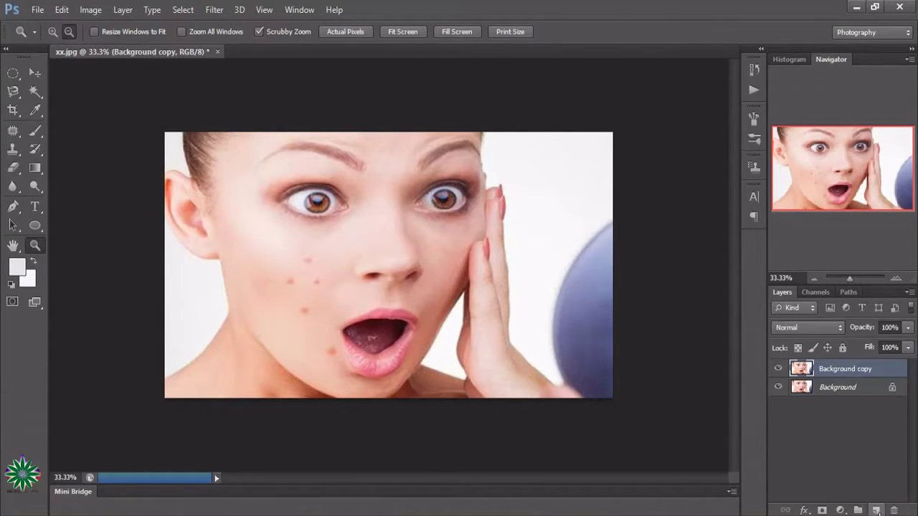
Zoom in on the face to about 66.7%
key("ctrl+plus")
scroll(585, 334, "up", 1)
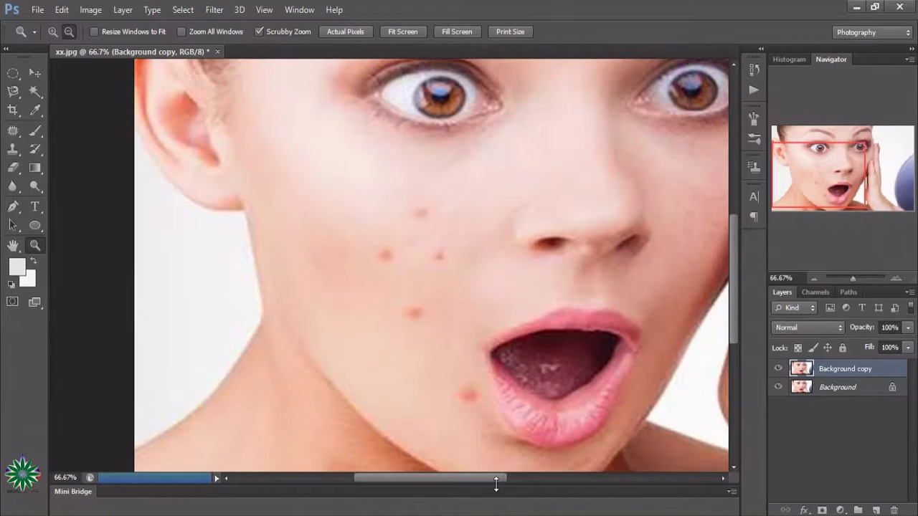
left_click_drag(493, 478, 507, 484)
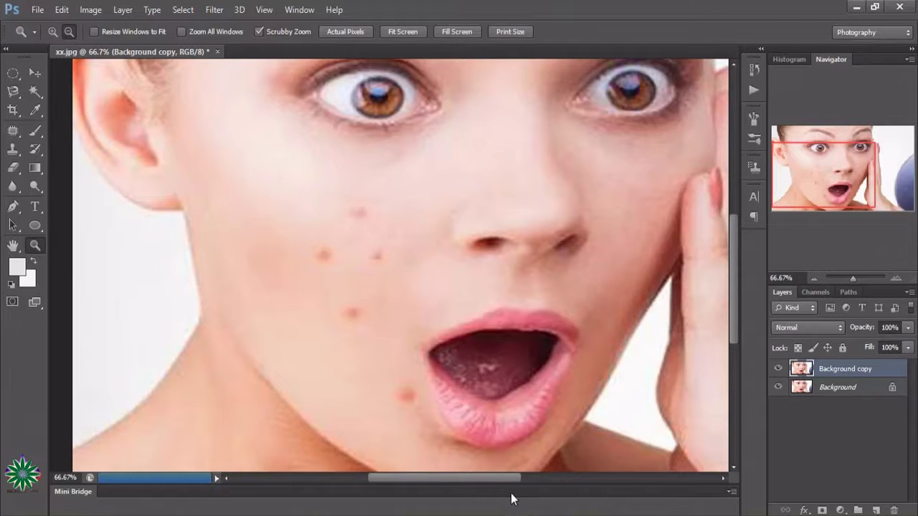
left_click_drag(499, 481, 509, 486)
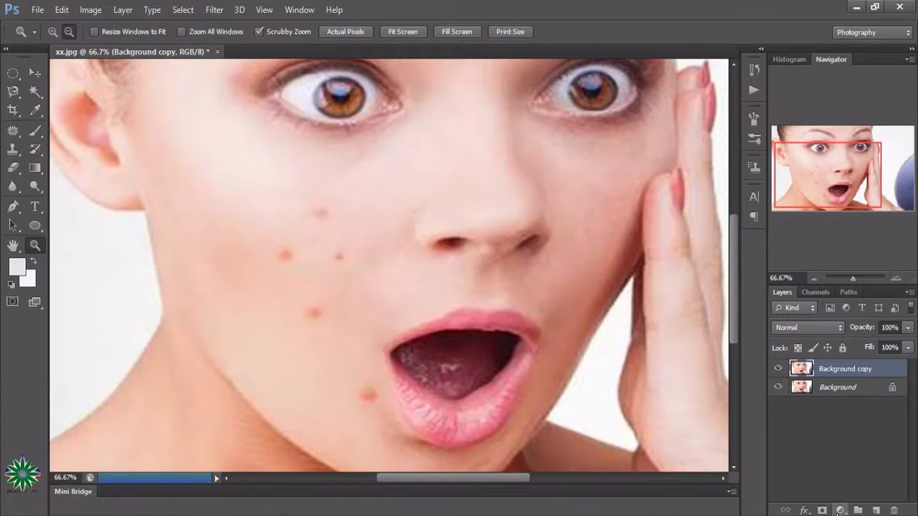
Add a Solid Color fill layer in blue (#284ae0)
left_click(840, 510)
left_click(826, 205)
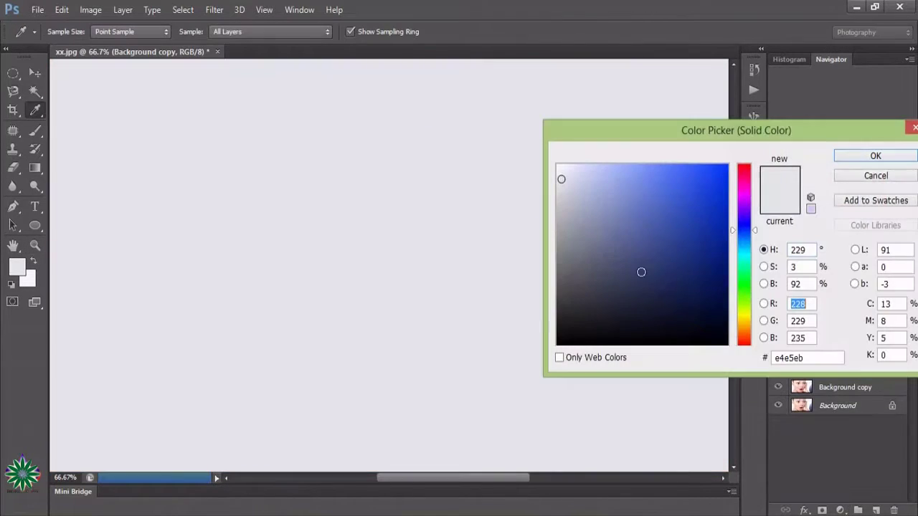
left_click(678, 197)
left_click(690, 191)
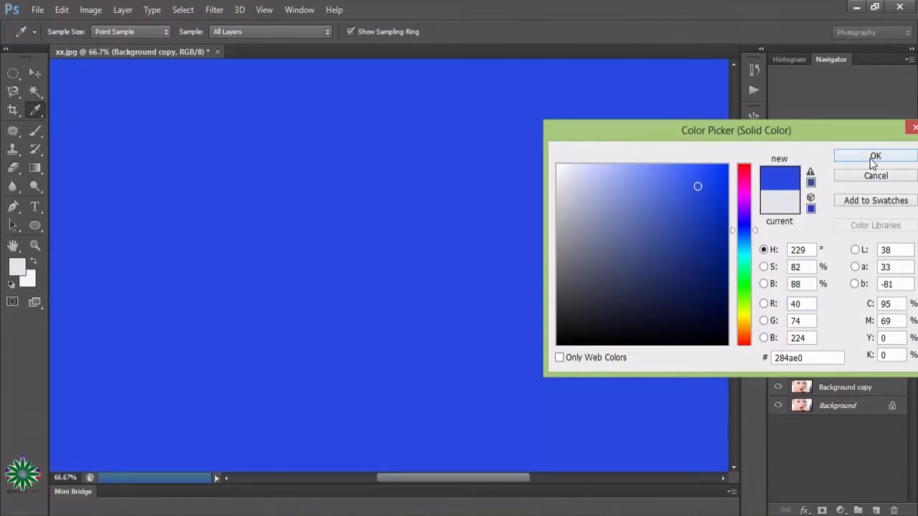
left_click(875, 158)
Set the blue fill layer to Screen blend mode at 25% opacity
left_click(803, 328)
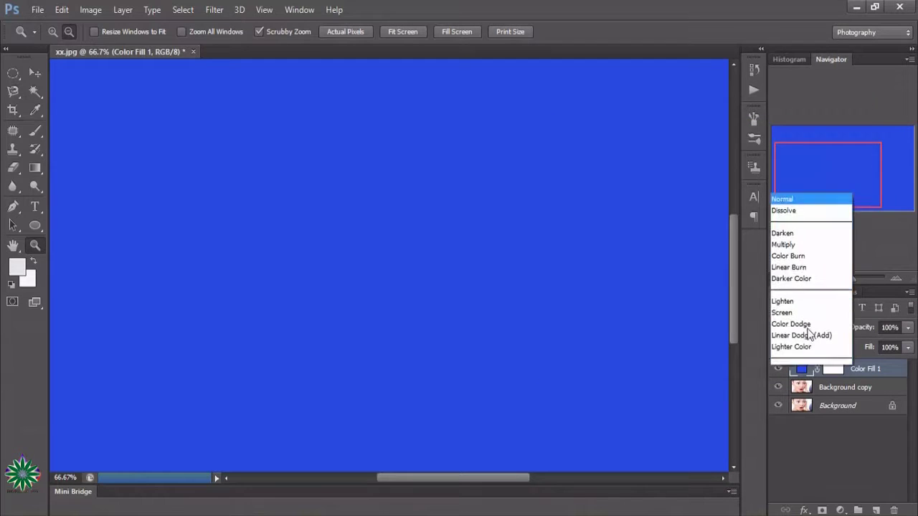
left_click(797, 121)
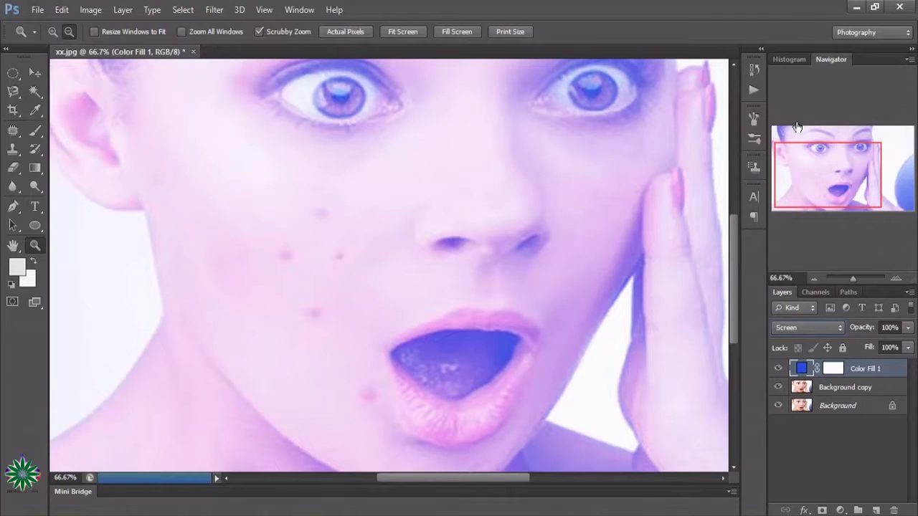
left_click(908, 328)
left_click_drag(907, 348, 863, 348)
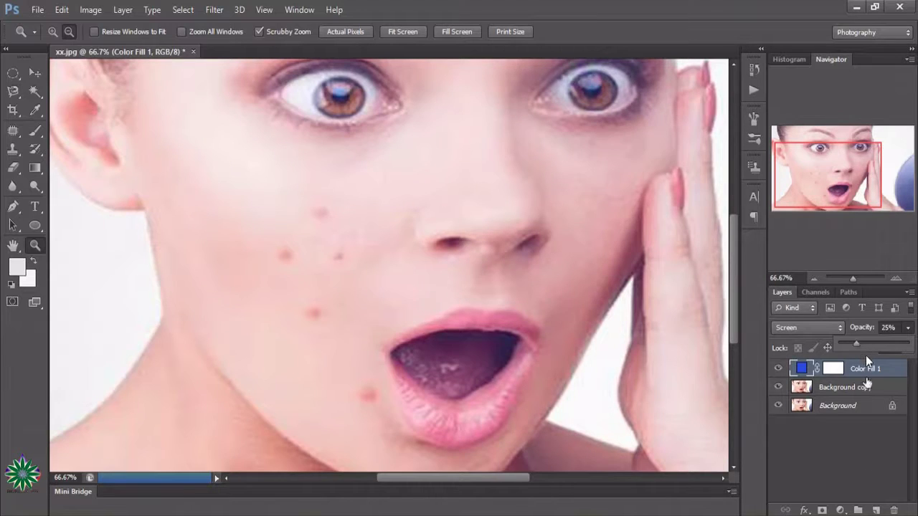
Add a Curves adjustment layer and raise the RGB black point to lift shadows
left_click(840, 510)
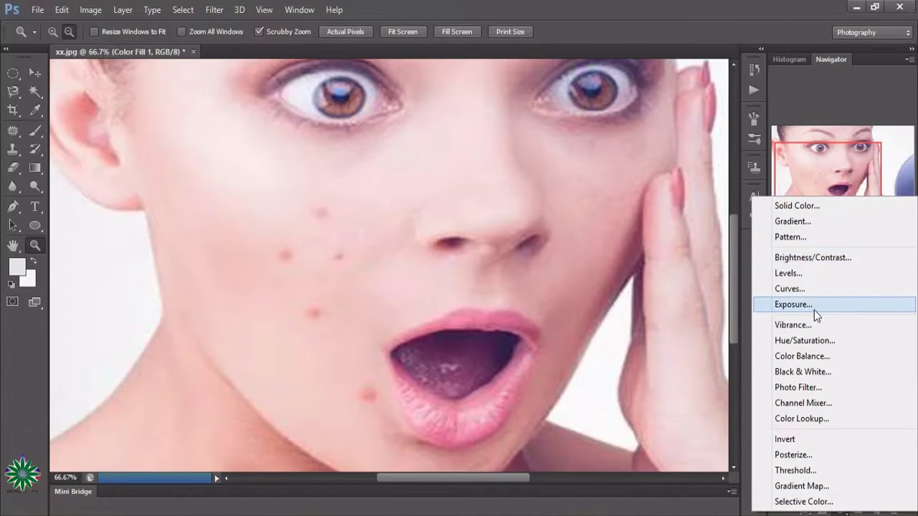
left_click(809, 289)
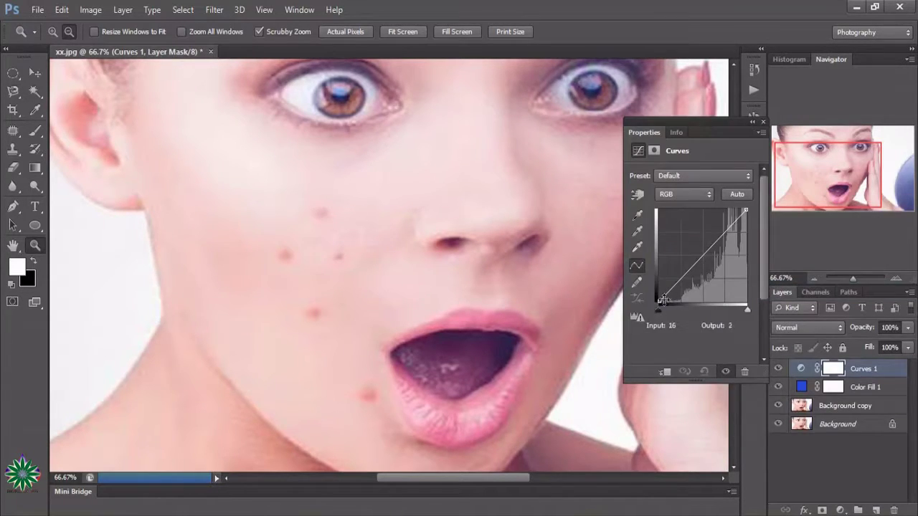
left_click_drag(662, 299, 663, 293)
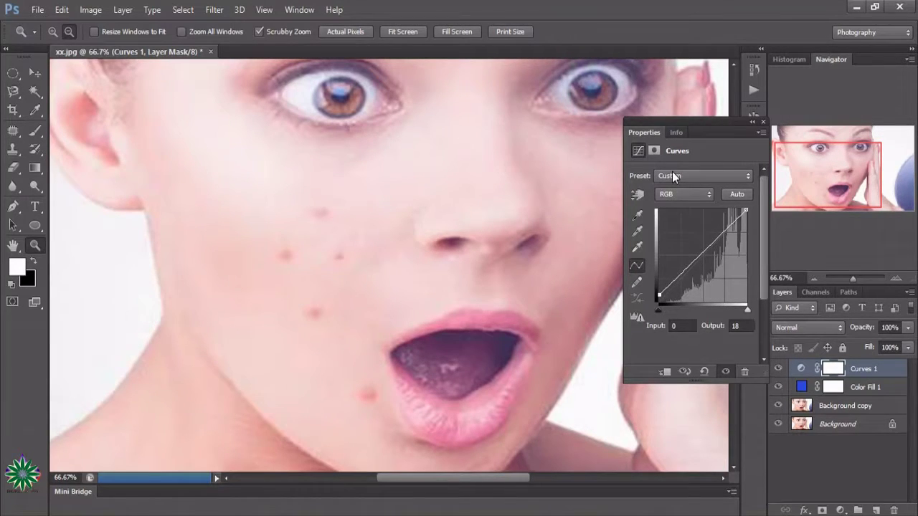
On the Green curve, raise the black point and lower highlights from 253 to 239
left_click(677, 193)
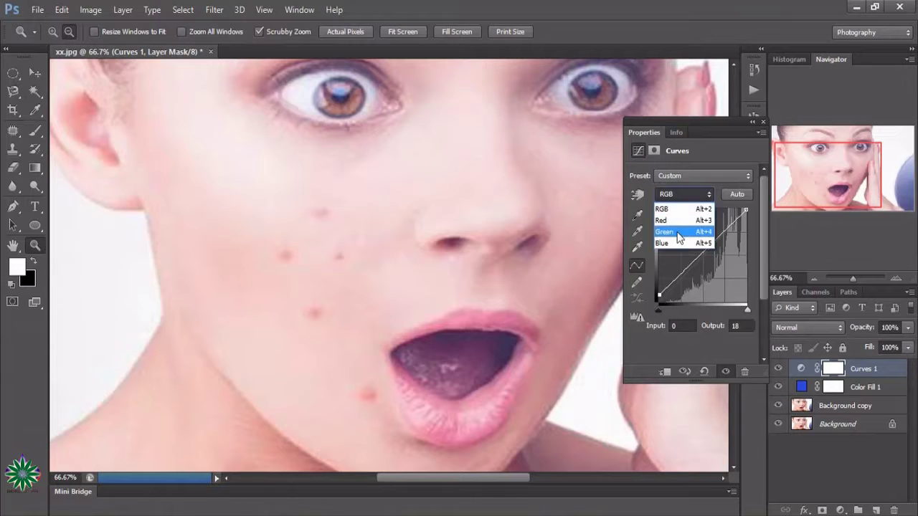
left_click(674, 225)
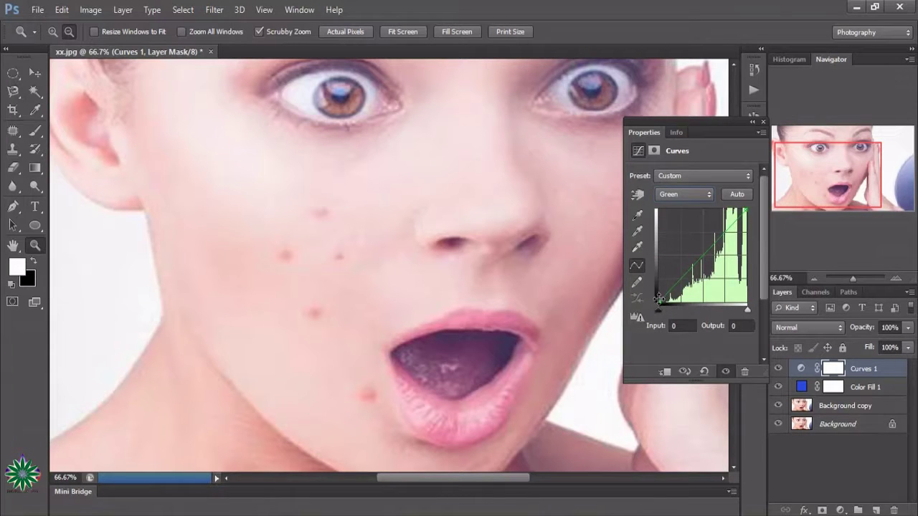
left_click_drag(659, 299, 658, 290)
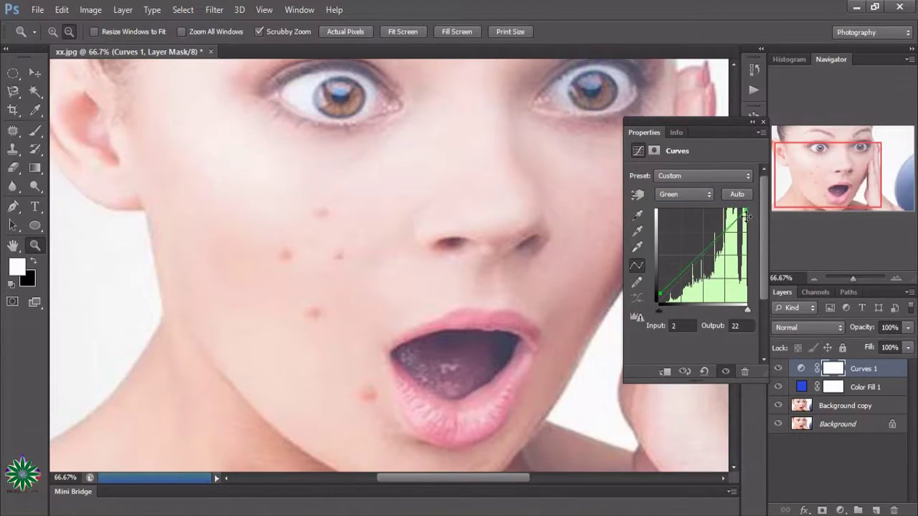
left_click_drag(747, 214, 746, 219)
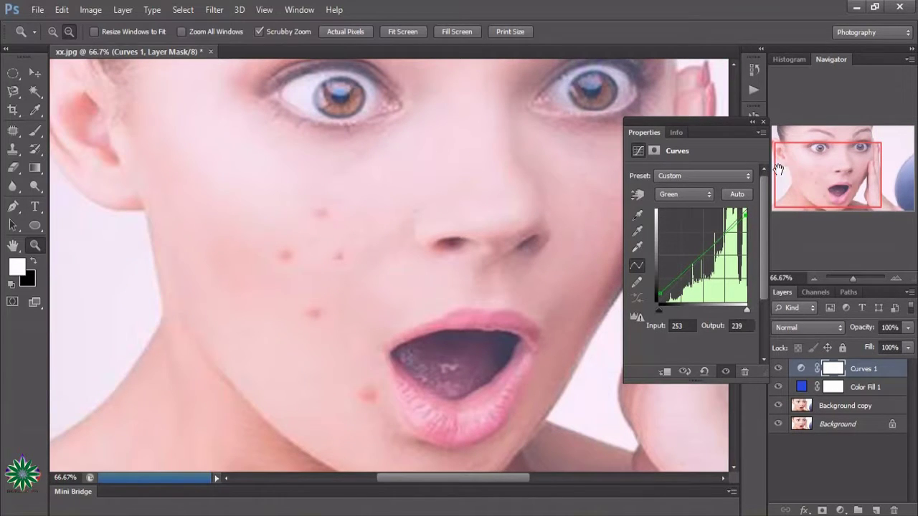
left_click(763, 124)
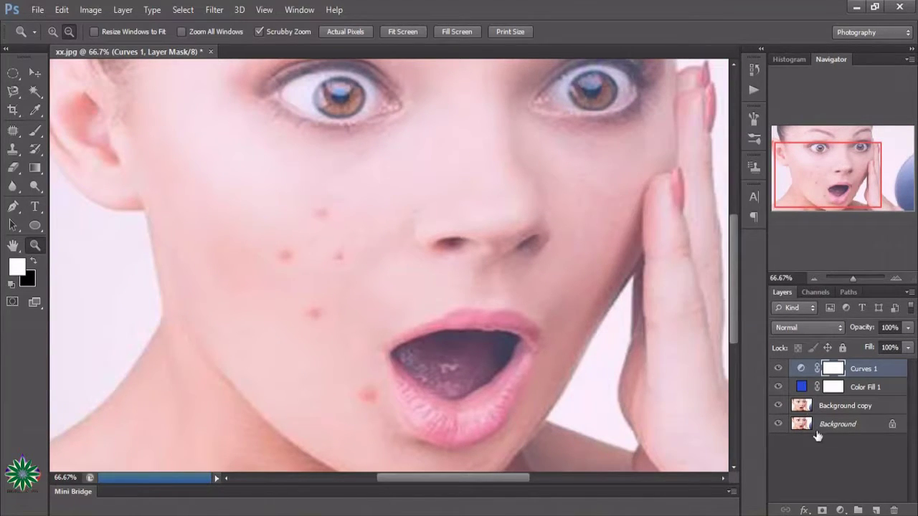
left_click(840, 510)
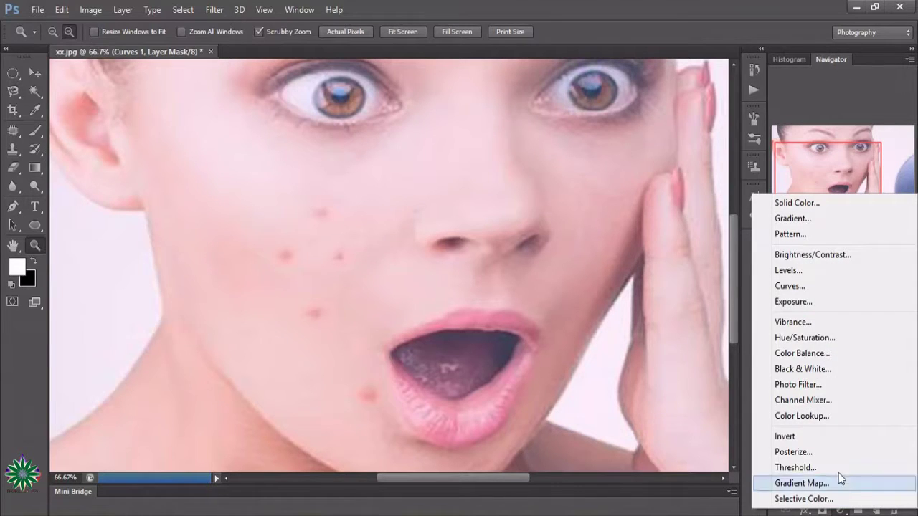
Add a Color Balance layer with midtones Red +7, Green +7, Blue +42
left_click(799, 353)
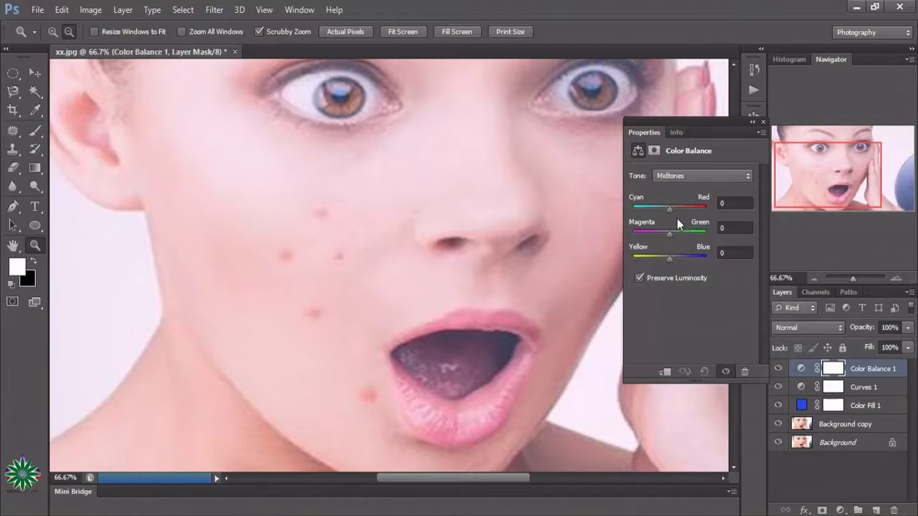
left_click_drag(672, 207, 671, 210)
mouse_move(671, 232)
left_mouse_down()
mouse_move(683, 232)
mouse_move(672, 227)
mouse_move(662, 257)
mouse_move(685, 260)
left_mouse_up()
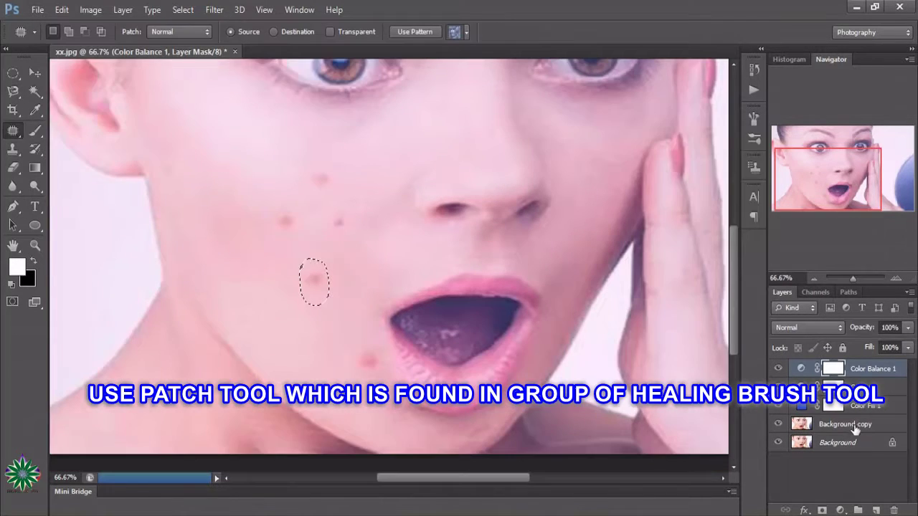
On Background copy, patch away the two acne spots on the cheek with the Patch tool
left_click(857, 427)
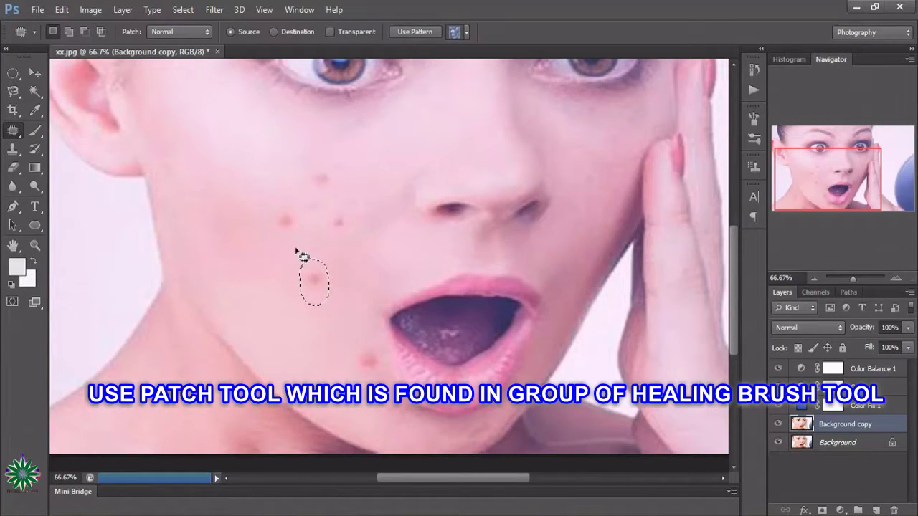
left_click_drag(287, 213, 285, 219)
mouse_move(304, 264)
left_mouse_down()
mouse_move(329, 303)
mouse_move(305, 268)
left_mouse_up()
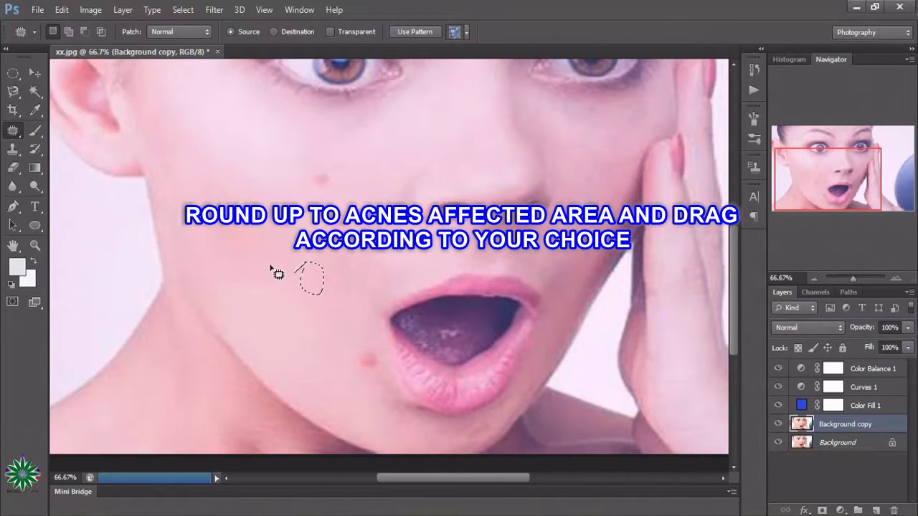
left_click(297, 269)
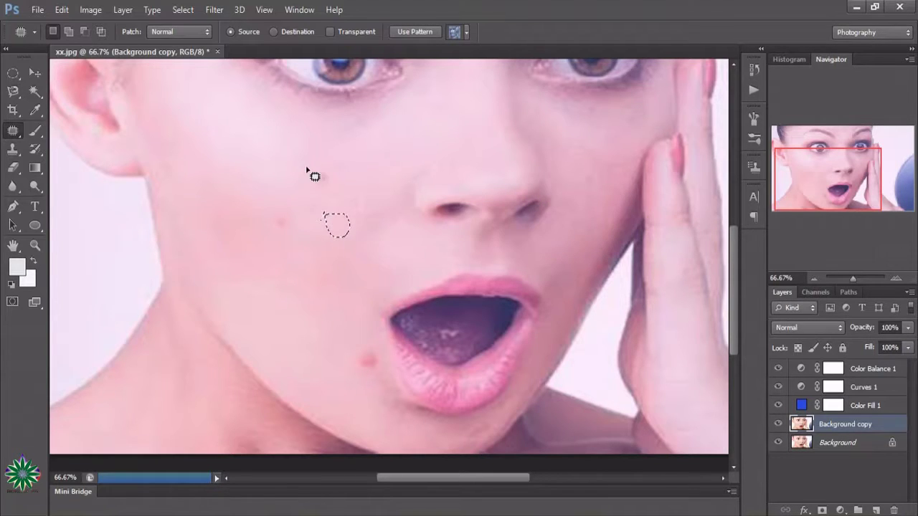
Patch the remaining cheek spots and the lip-corner spot, then deselect
left_click_drag(309, 171, 323, 195)
left_click_drag(276, 169, 279, 174)
left_click_drag(360, 344, 358, 352)
left_click_drag(357, 351, 360, 347)
mouse_move(270, 209)
left_mouse_down()
mouse_move(285, 236)
mouse_move(271, 213)
mouse_move(287, 199)
mouse_move(274, 175)
left_mouse_up()
key("ctrl+d")
scroll(448, 355, "up", 3)
scroll(452, 351, "down", 3)
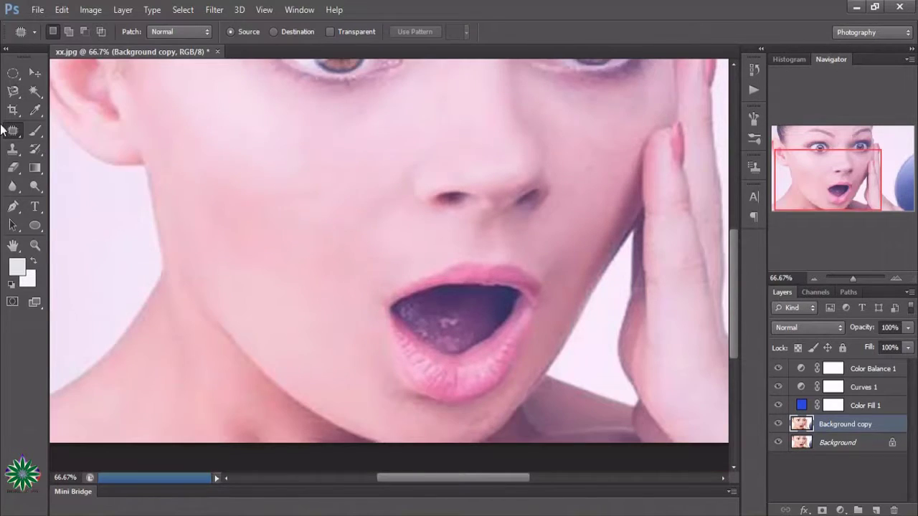
Inspect the mouth and lower face up close, then return to the whole portrait at 50%
left_click(35, 246)
left_click(295, 249)
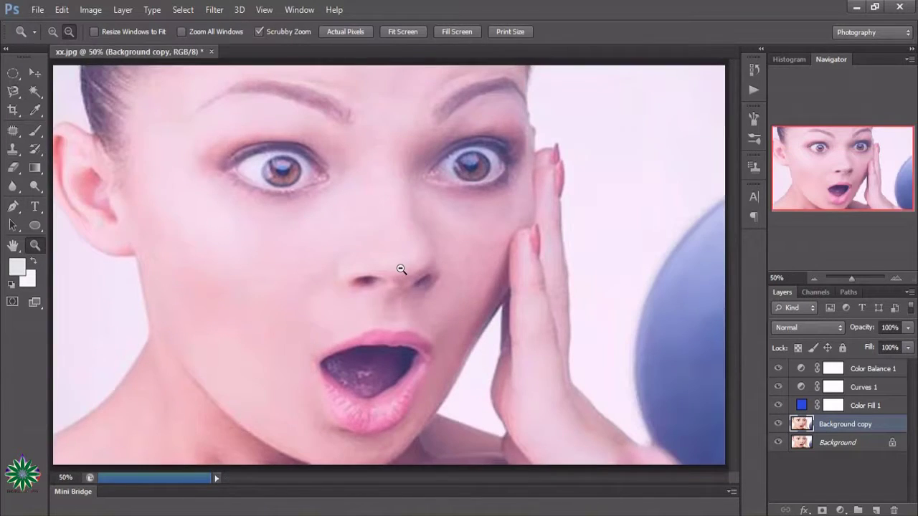
left_click(402, 269)
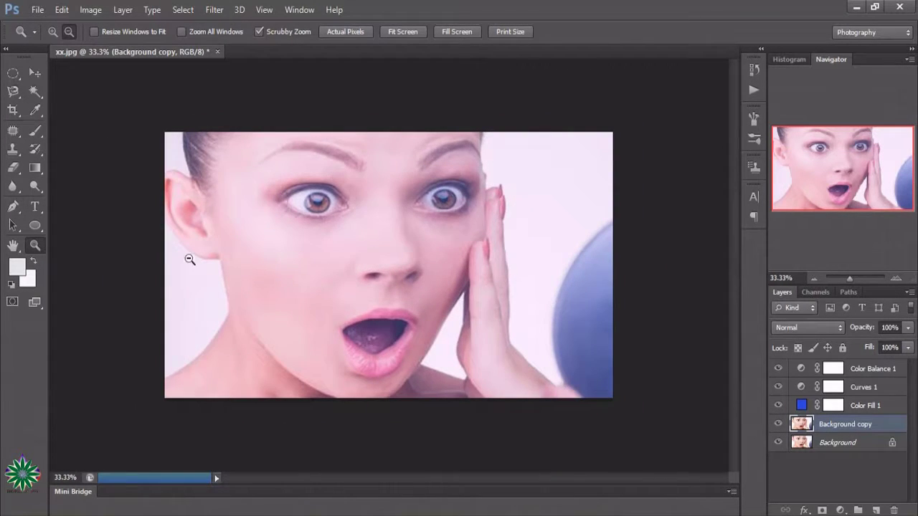
left_click(49, 31)
left_click(352, 334)
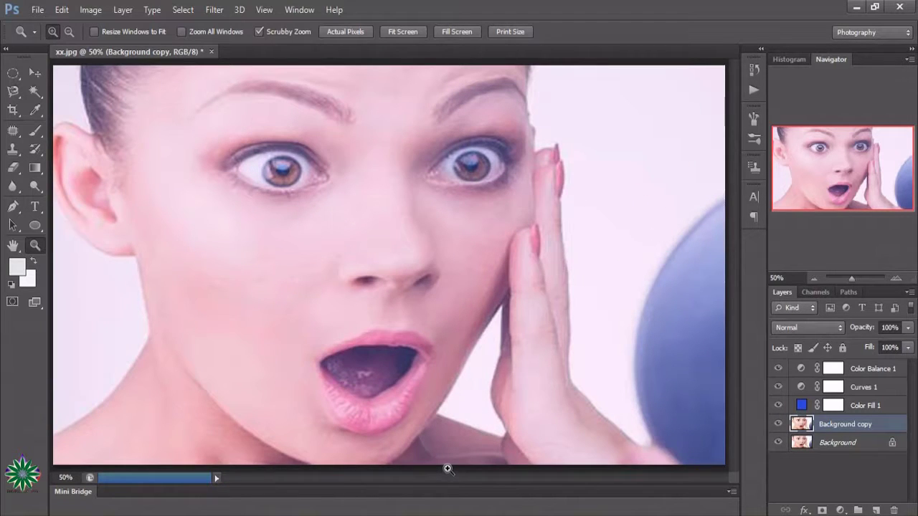
left_click(420, 425)
left_click_drag(489, 479, 468, 479)
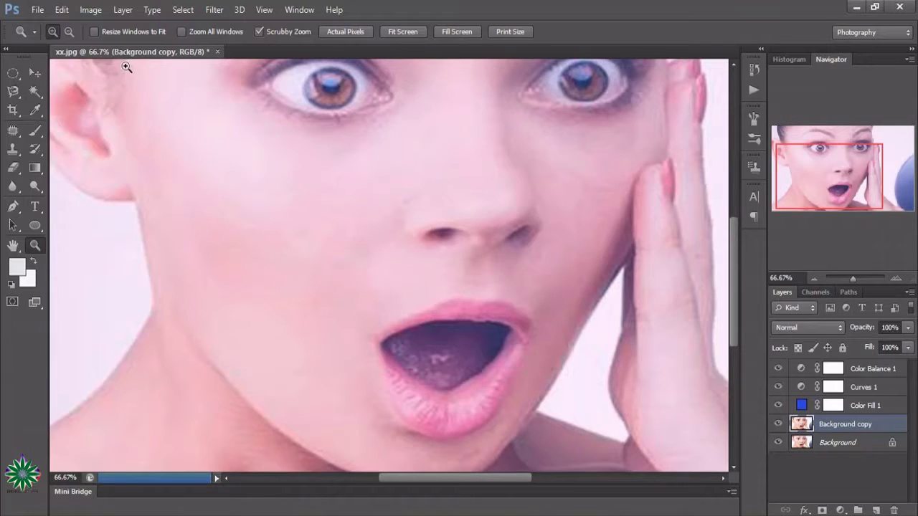
left_click(126, 66, "alt")
left_click(35, 73)
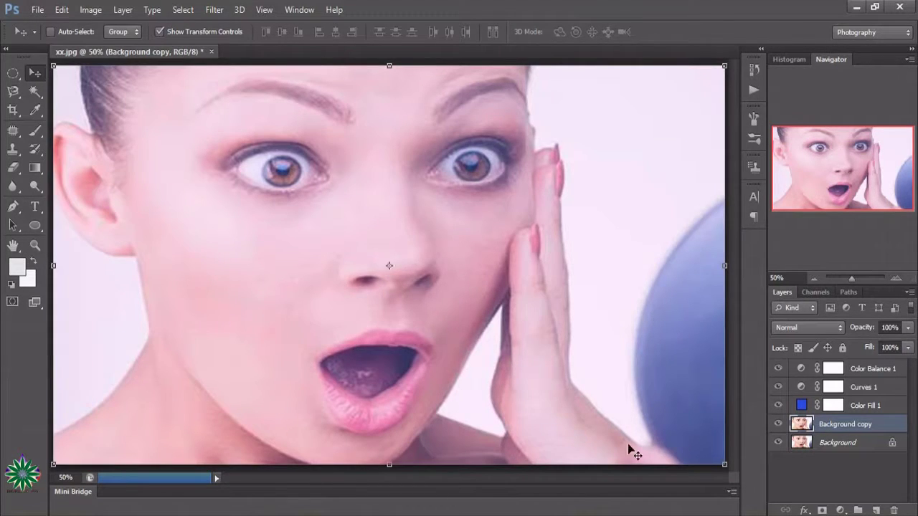
left_click(777, 368)
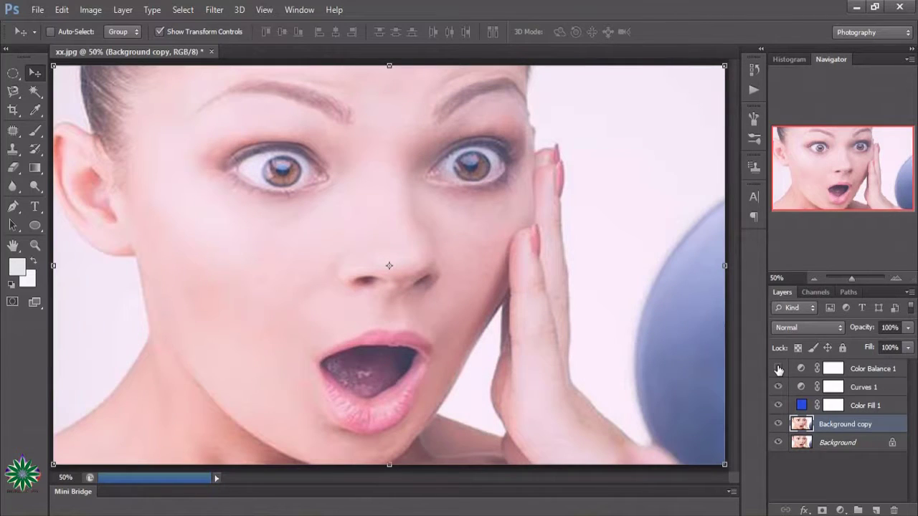
left_click(779, 387)
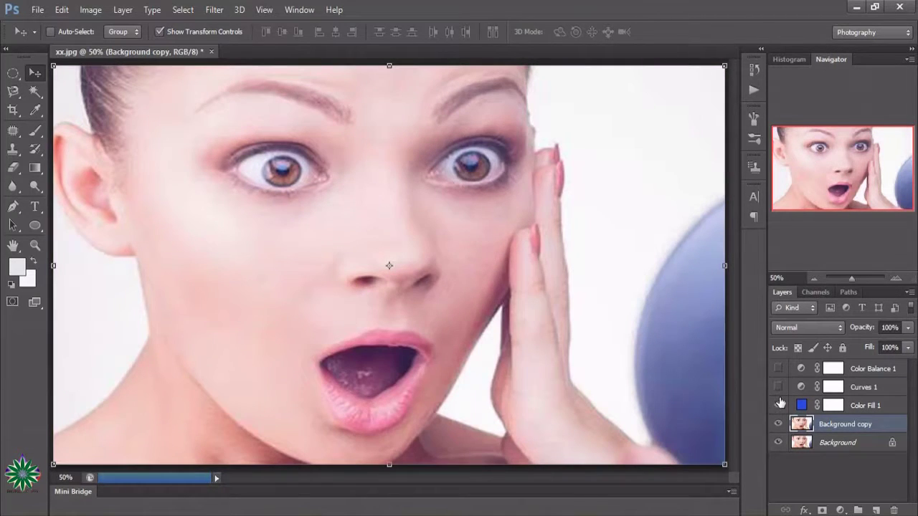
left_click(779, 405)
left_click(778, 387)
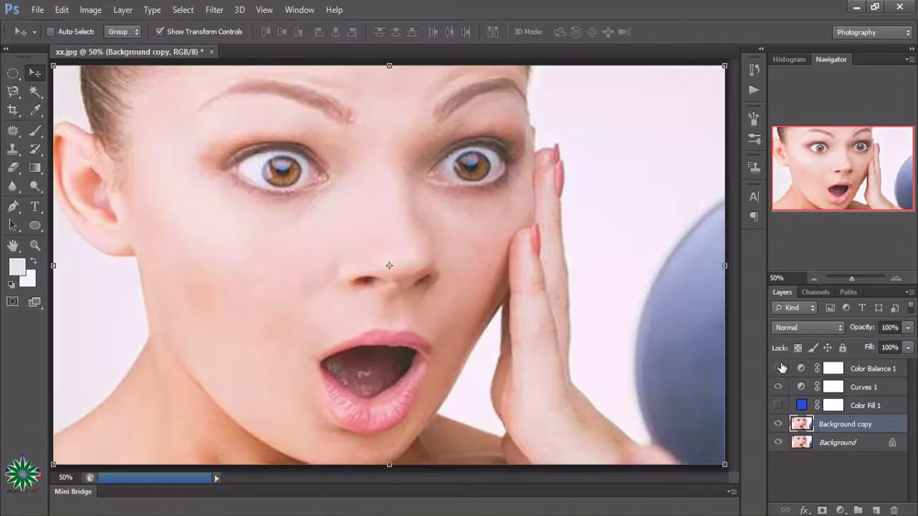
left_click(779, 369)
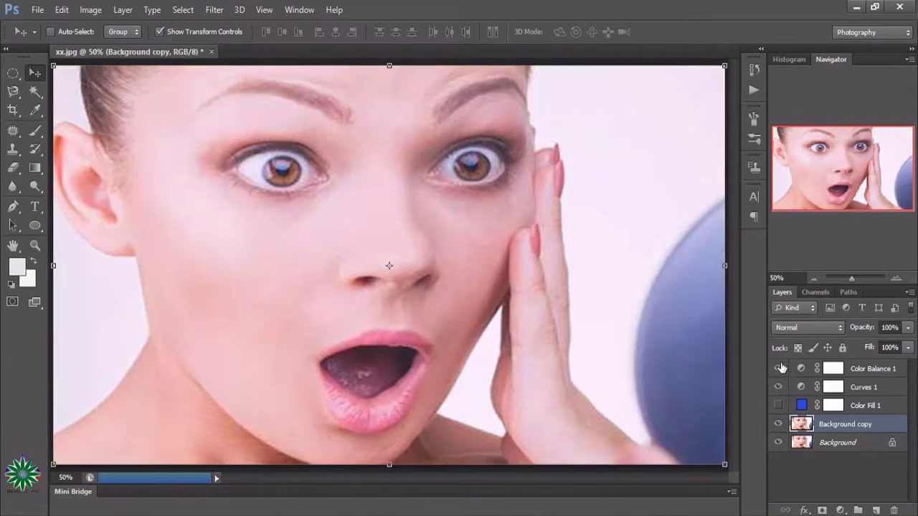
left_click(780, 406)
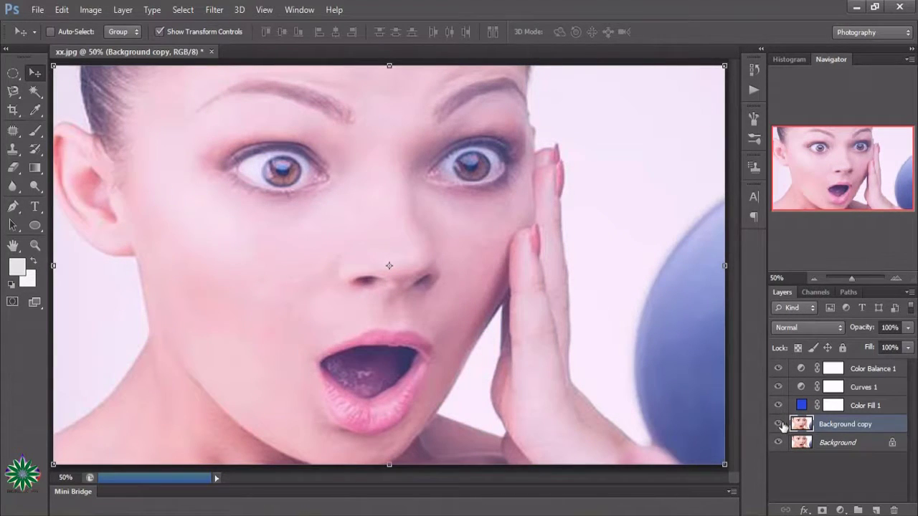
left_click(779, 424)
left_click(778, 424)
left_click(777, 425)
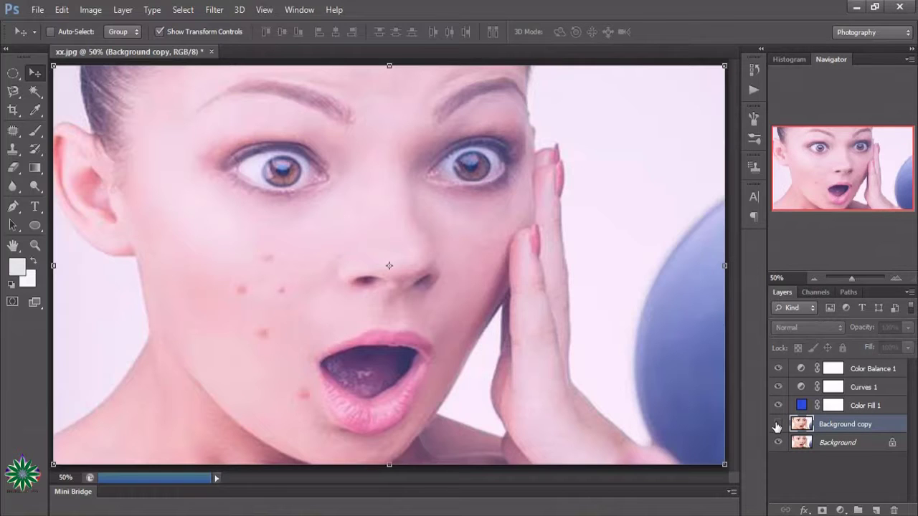
left_click(777, 425)
left_click(777, 425)
left_click(777, 425)
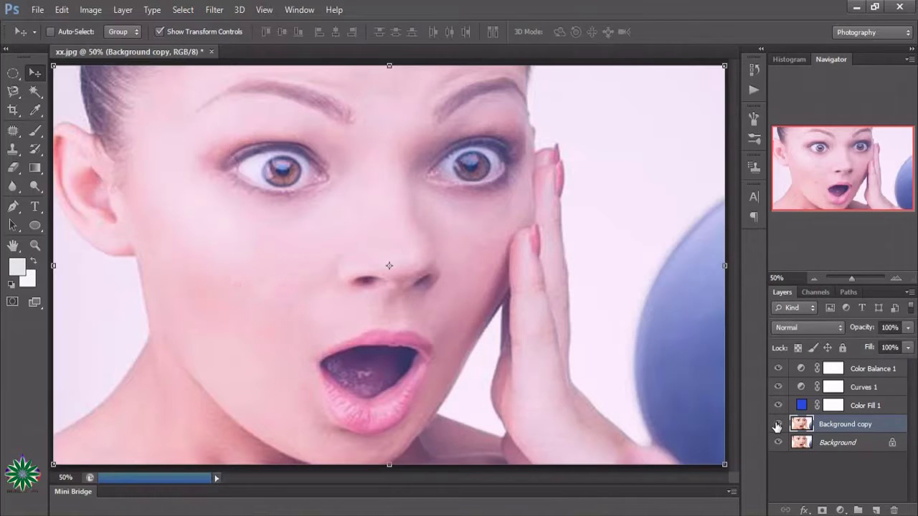
left_click(778, 425)
left_click(778, 426)
left_click(778, 426)
left_click(778, 425)
left_click(36, 245)
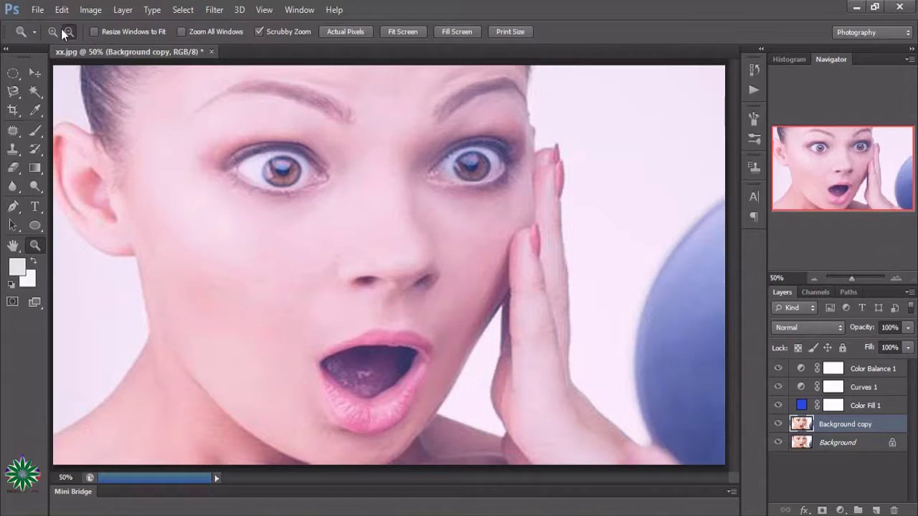
Zoom into the mouth and chin area
left_click(308, 217)
scroll(423, 261, "down", 2)
scroll(430, 266, "down", 3)
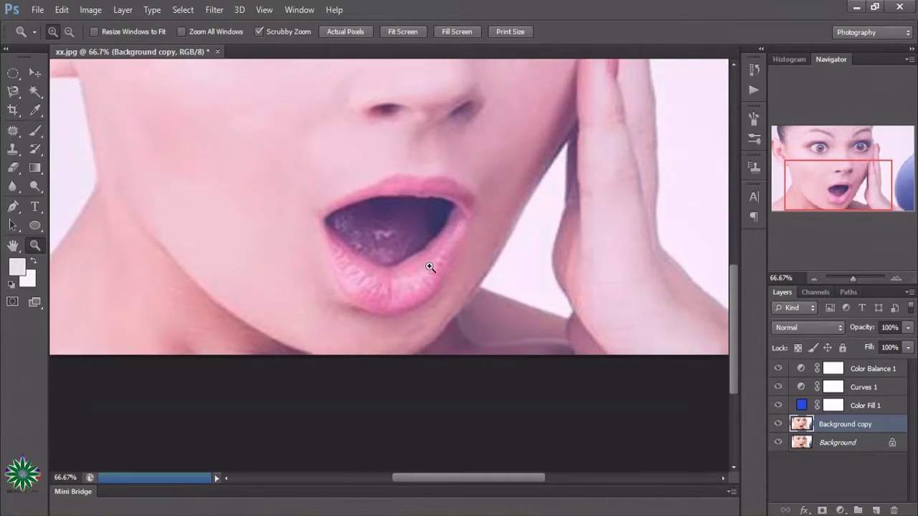
scroll(429, 276, "down", 1)
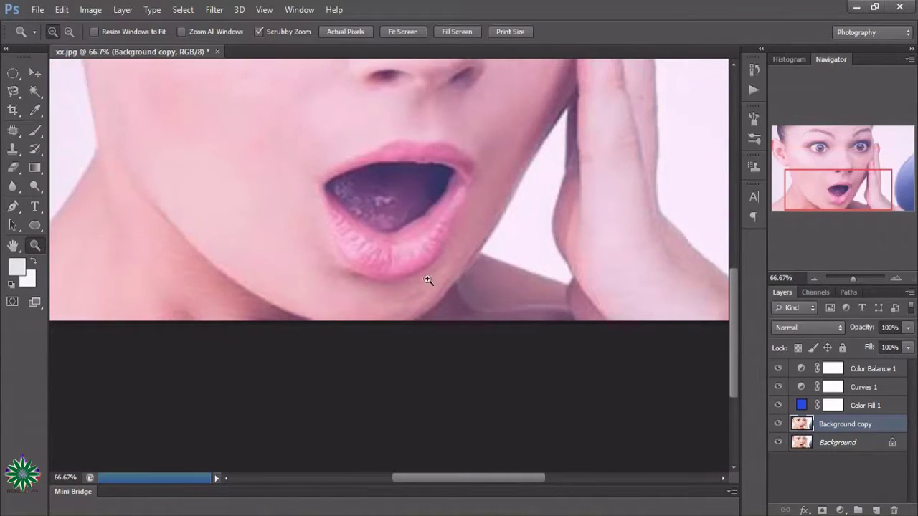
Toggle Background copy's visibility to compare, leaving it hidden to show the original acne
left_click(778, 425)
left_click(778, 425)
left_click(778, 425)
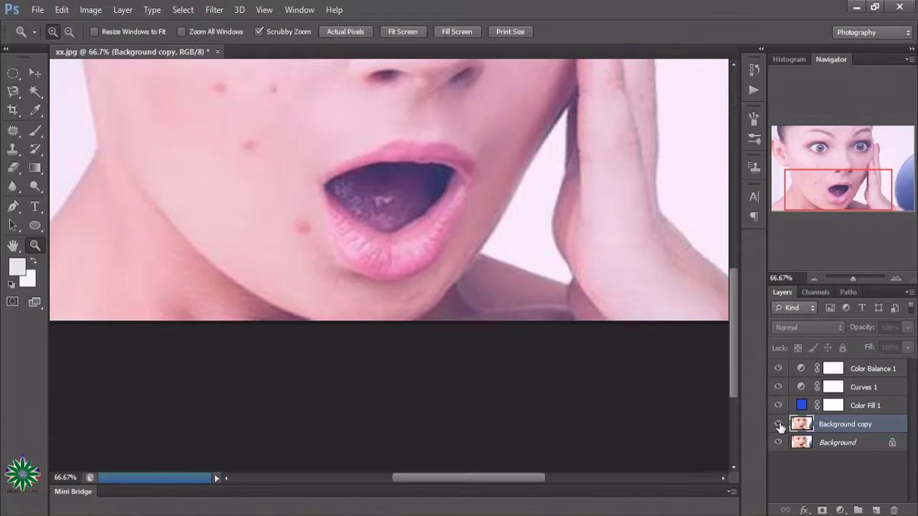
left_click(778, 425)
left_click(778, 425)
left_click(778, 425)
left_click(779, 426)
left_click(13, 131)
Draw a patch below the lower lip, show Background copy again, move the patch, and deselect
mouse_move(315, 272)
left_mouse_down()
mouse_move(333, 277)
mouse_move(315, 281)
left_mouse_up()
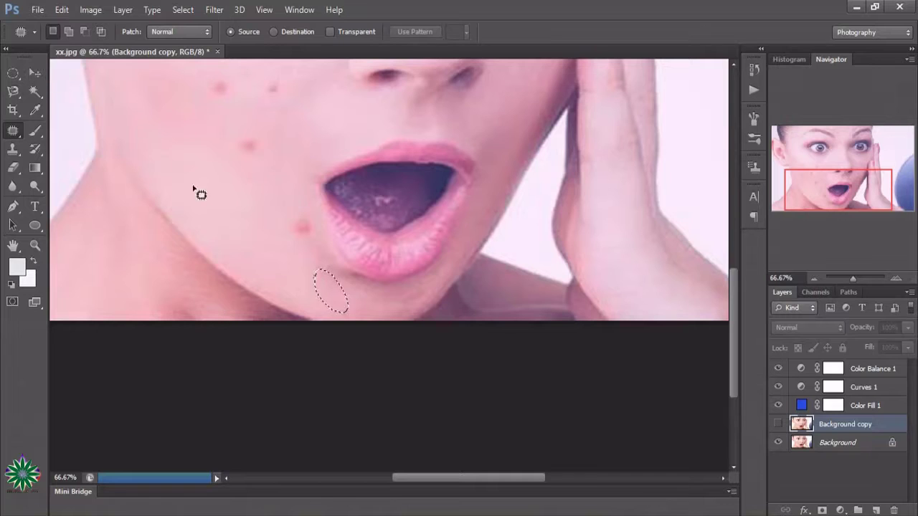
left_click(776, 426)
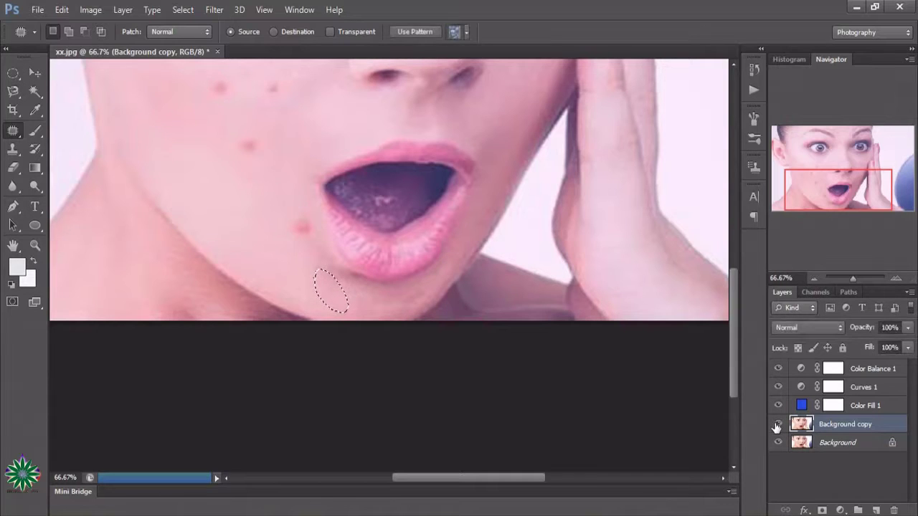
left_click_drag(323, 293, 263, 256)
scroll(355, 294, "down", 1)
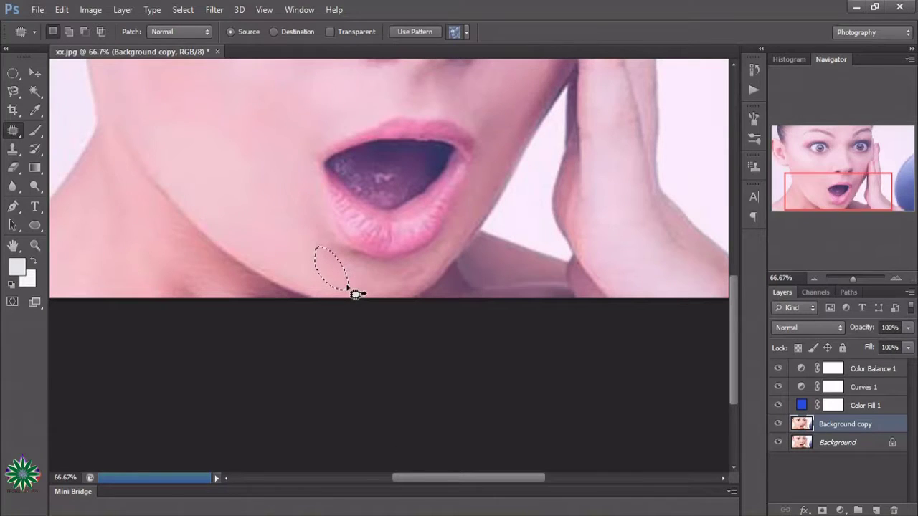
left_click(35, 246)
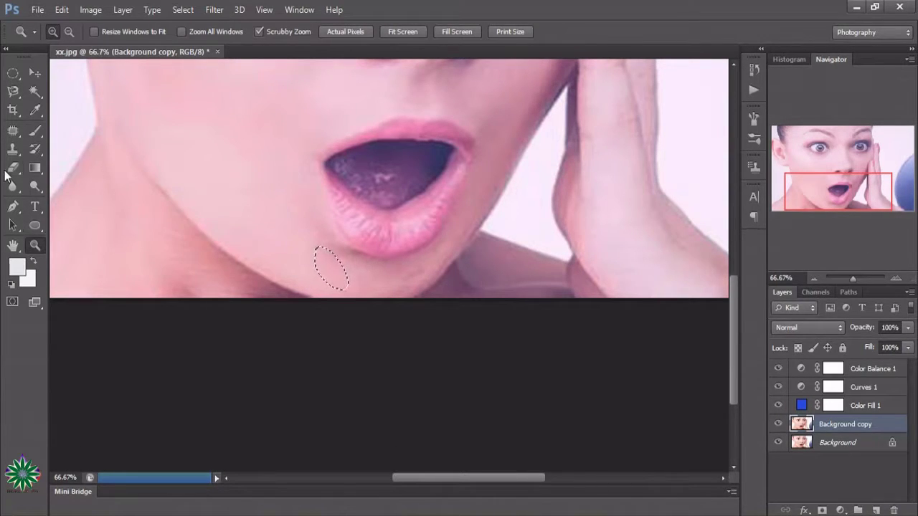
left_click(13, 131)
left_click(295, 231)
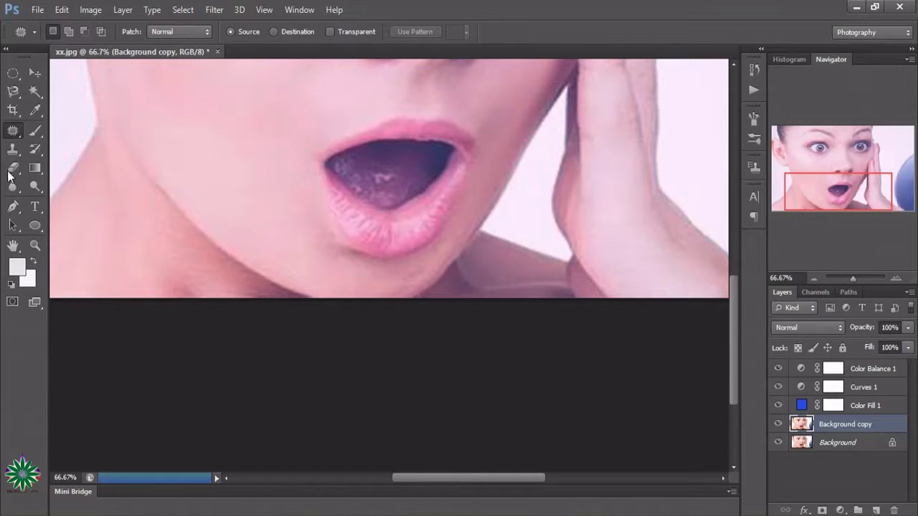
left_click(36, 246)
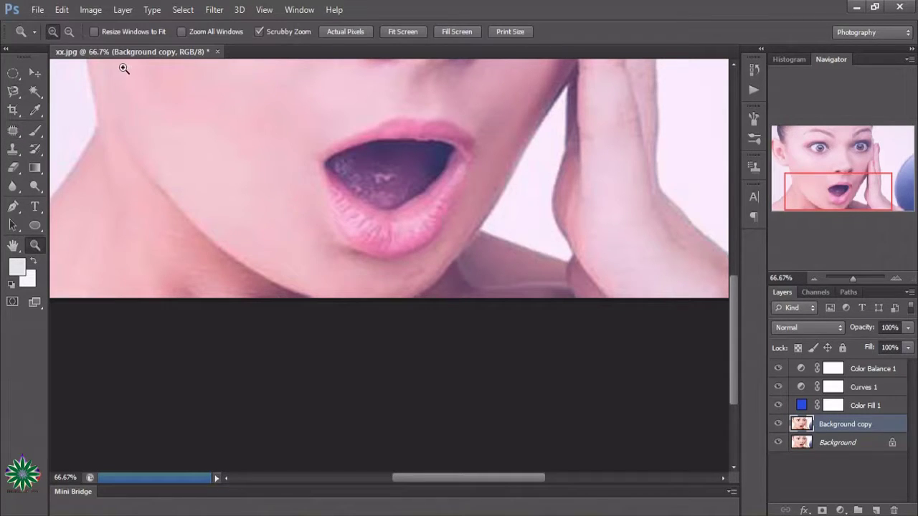
Zoom out to 25%, then back in to 50% so the whole portrait fits
left_click(543, 250)
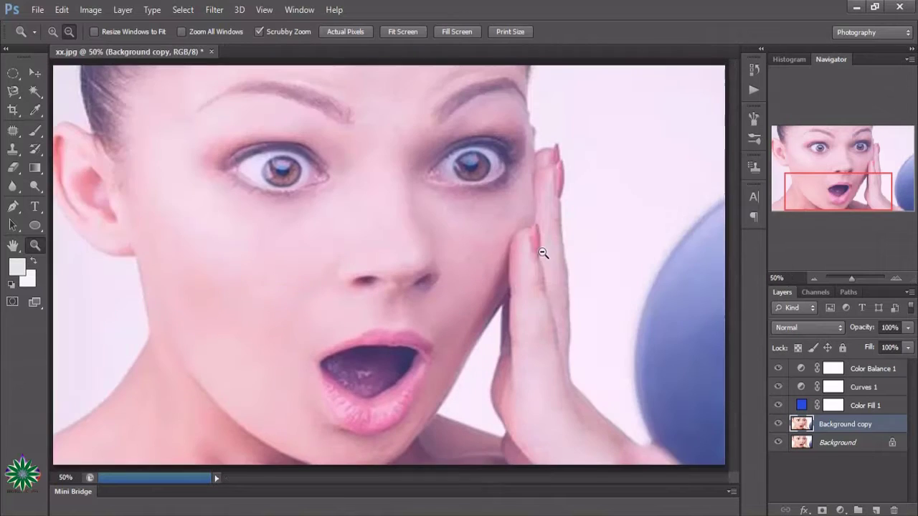
left_click(543, 271)
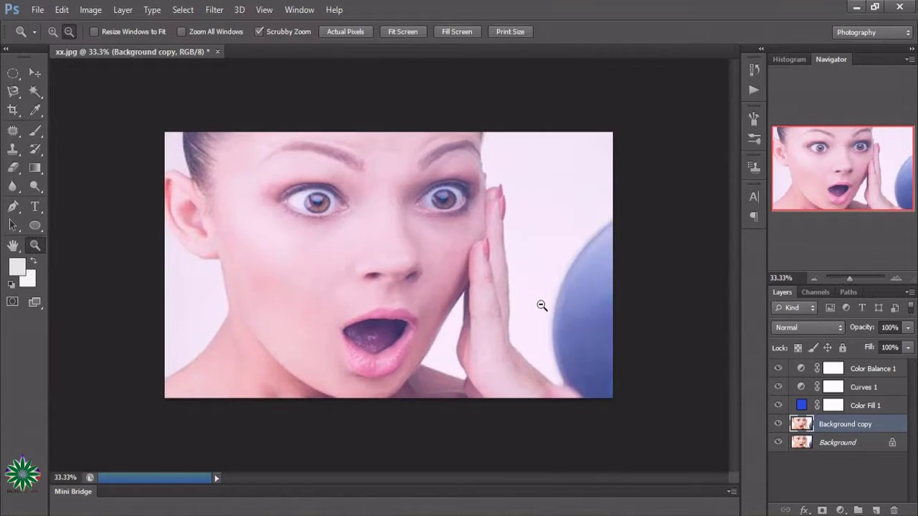
left_click(541, 306)
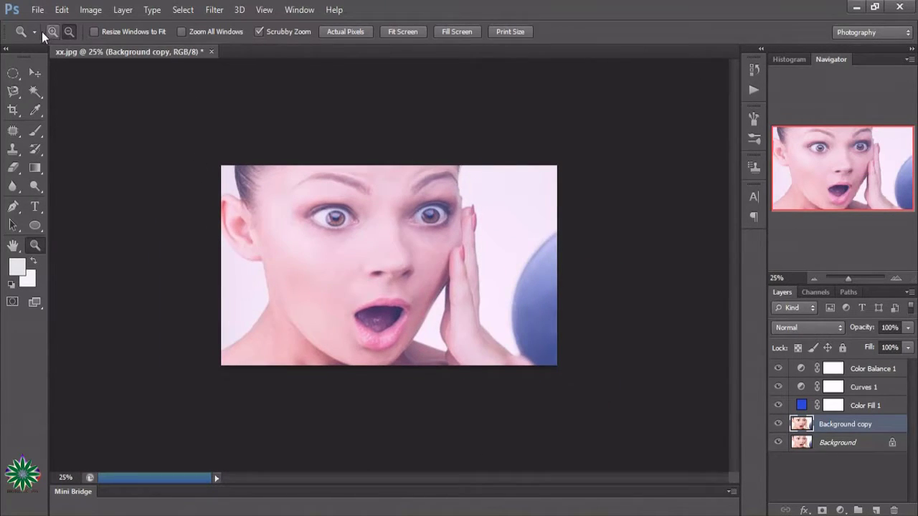
left_click(53, 32)
left_click(487, 310)
left_click(489, 313)
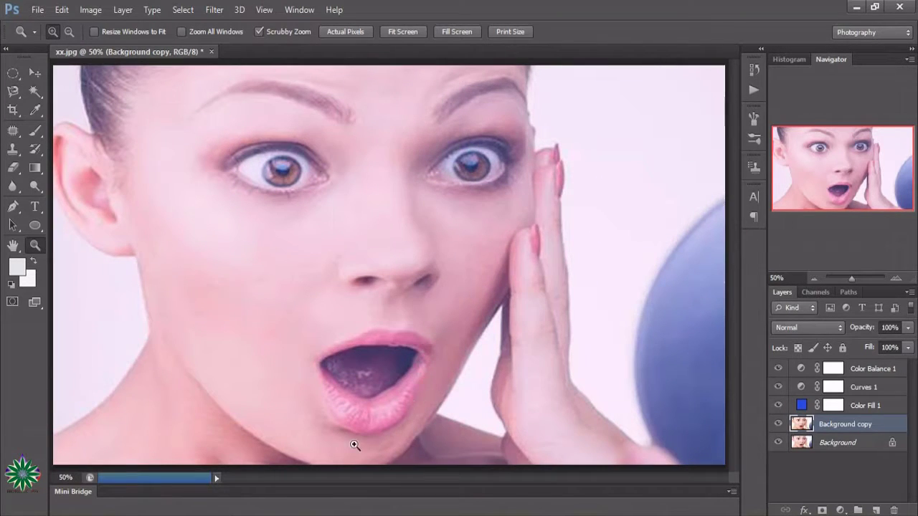
left_click(317, 378)
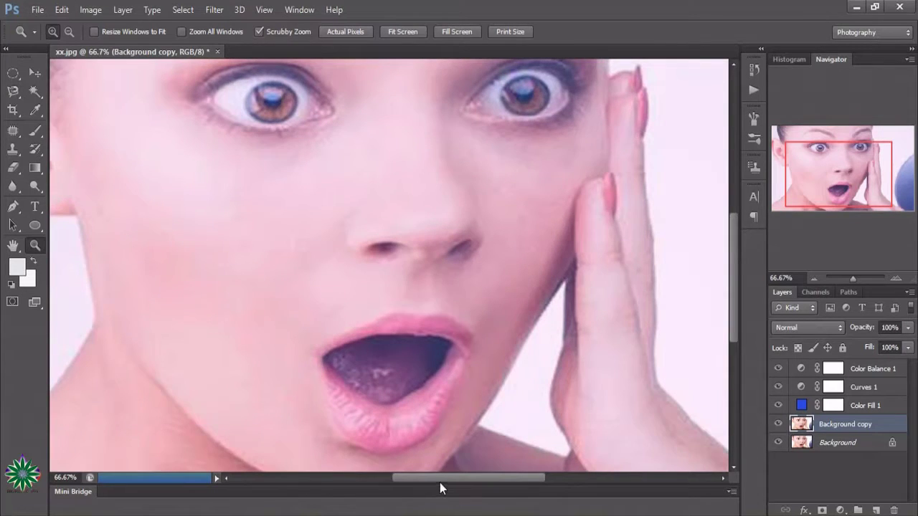
mouse_move(440, 482)
left_mouse_down()
mouse_move(400, 489)
mouse_move(438, 512)
left_mouse_up()
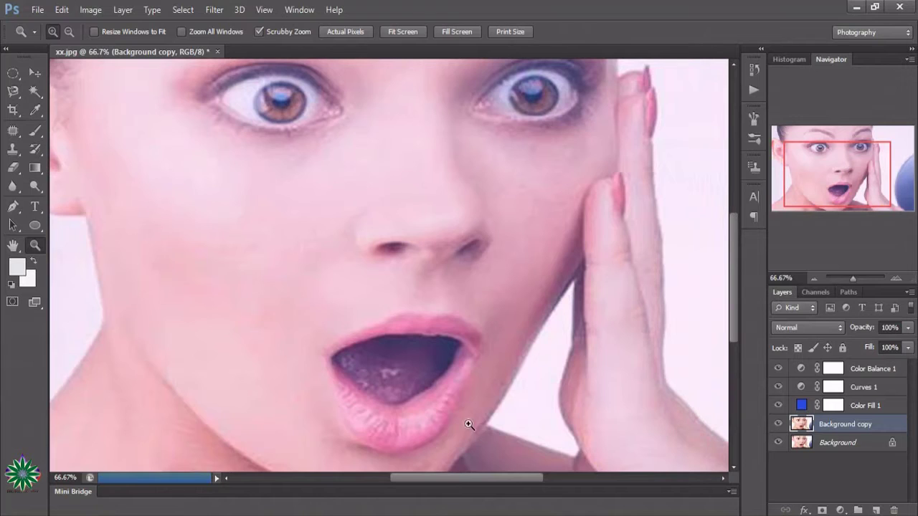
scroll(469, 425, "up", 3)
scroll(469, 425, "up", 2)
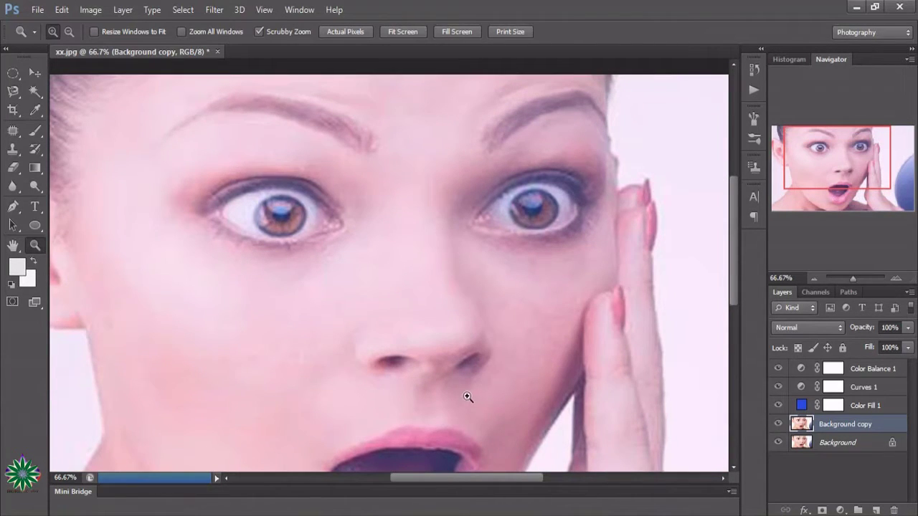
left_click(777, 423)
left_click(778, 424)
scroll(722, 406, "down", 3)
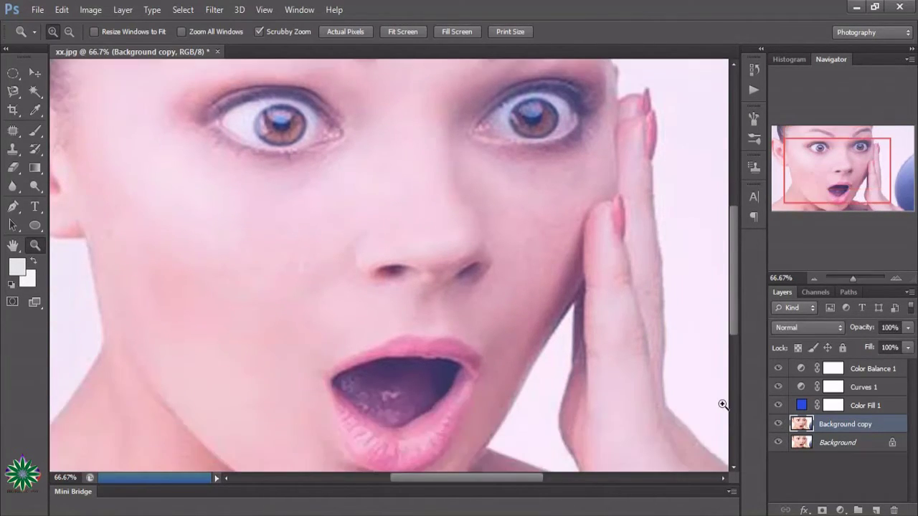
left_click(778, 423)
left_click(778, 424)
scroll(567, 383, "down", 3)
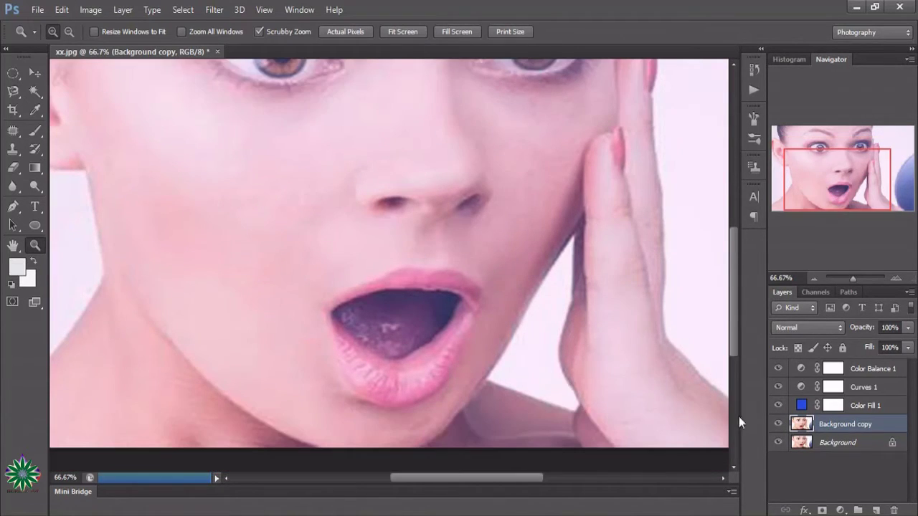
left_click(777, 424)
left_click(777, 424)
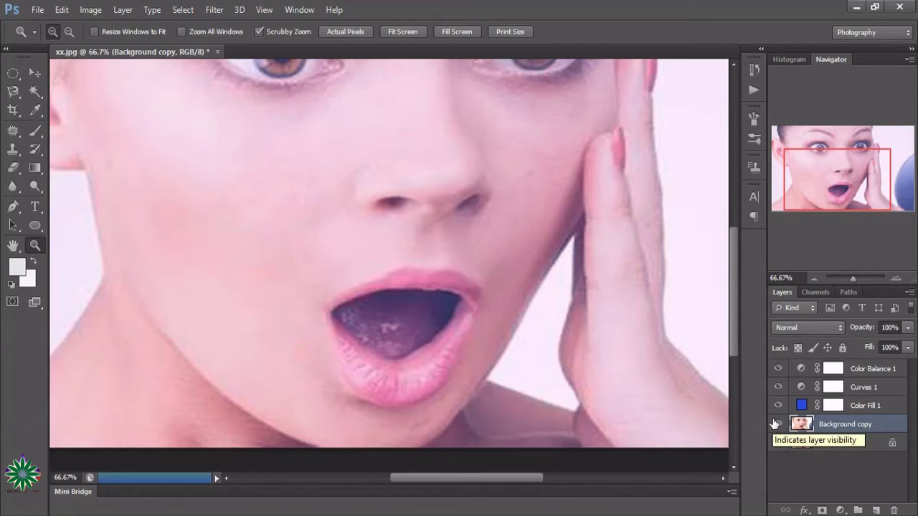